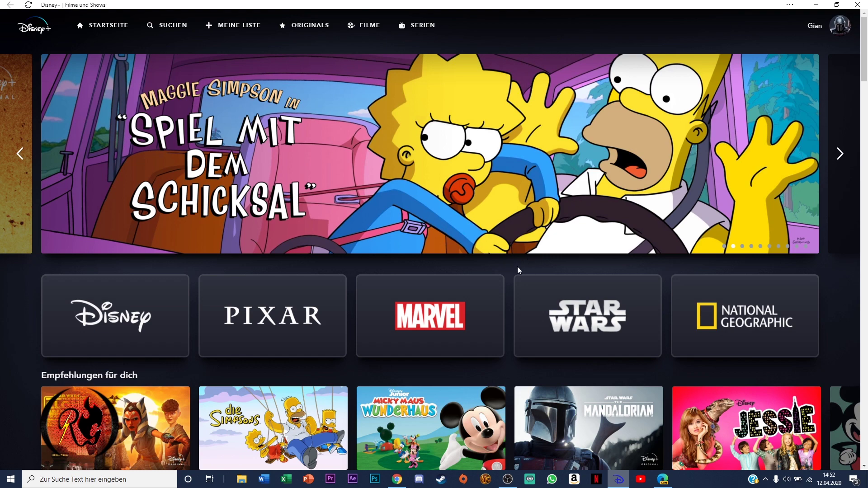
# Minimize the Disney+ app window to reveal the Edge Insider download page
pyautogui.click(622, 481)
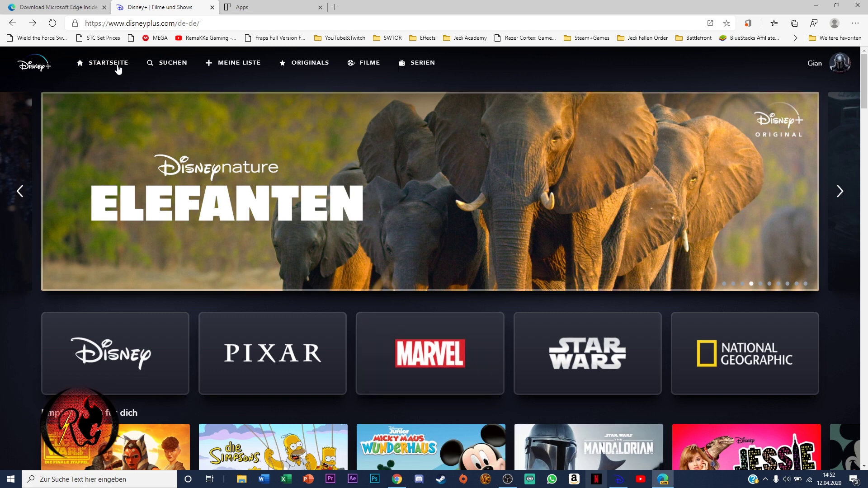
# Download the Edge Canary channel installer, accepting the license terms
pyautogui.click(61, 6)
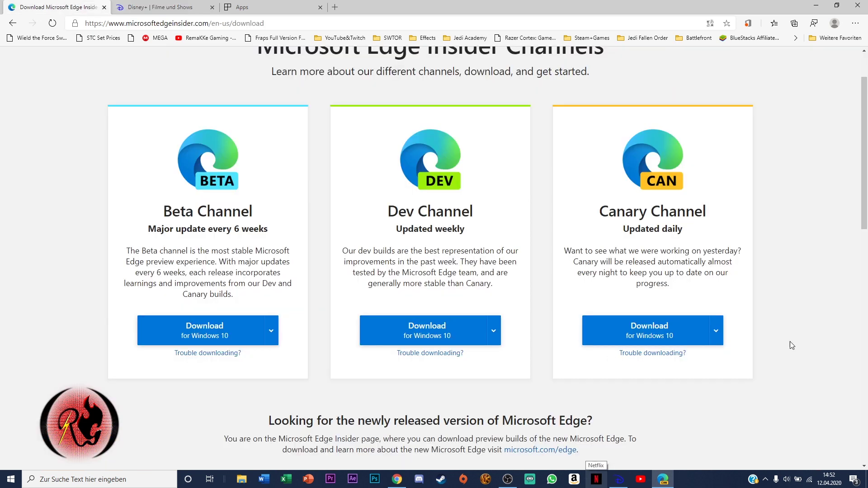
pyautogui.moveTo(865, 216); pyautogui.dragTo(865, 226)
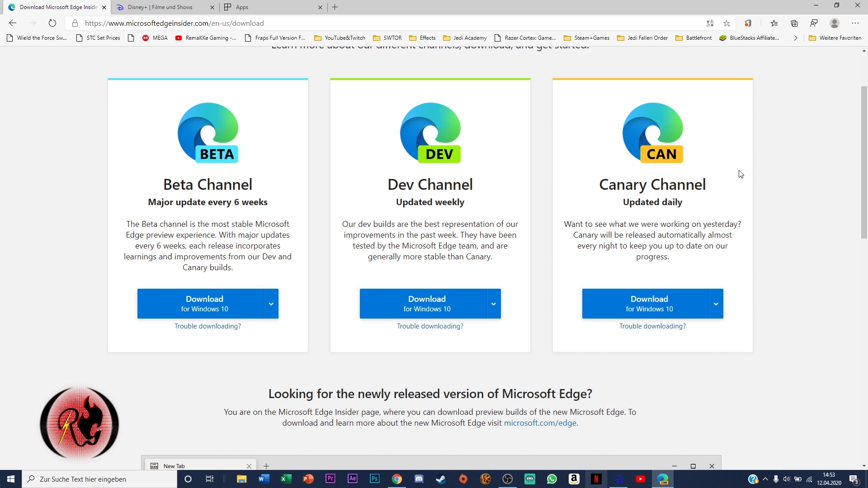
pyautogui.click(670, 308)
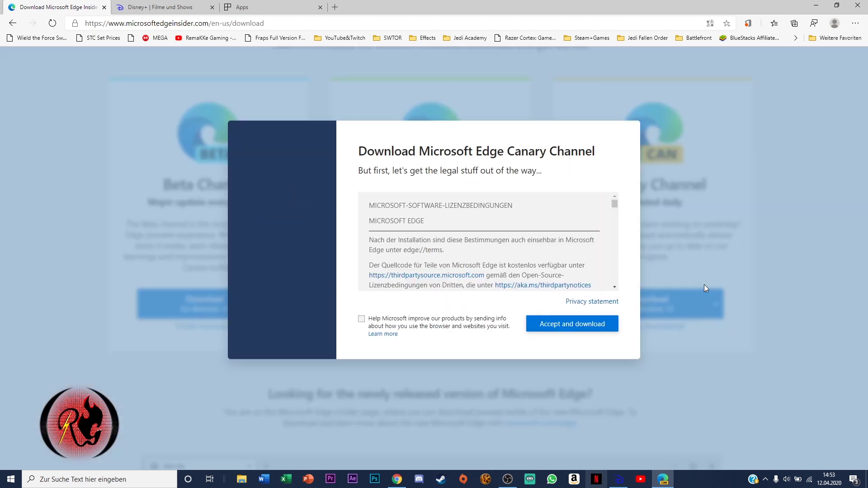
pyautogui.click(562, 324)
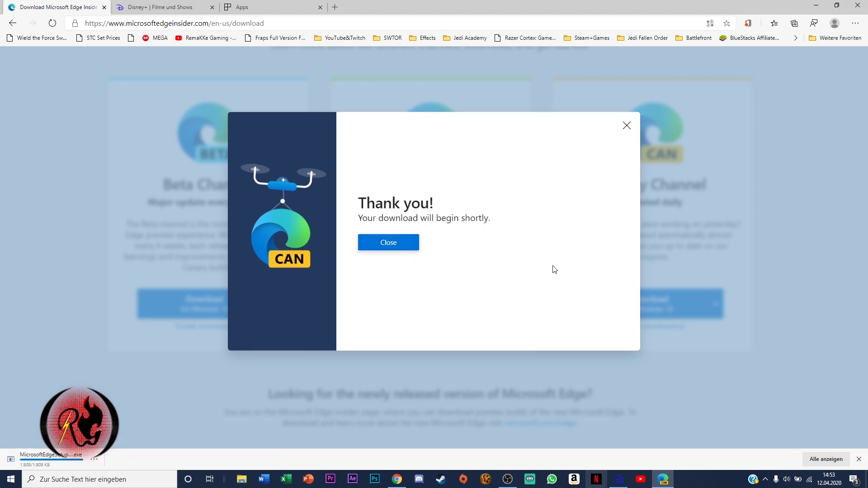
pyautogui.click(410, 243)
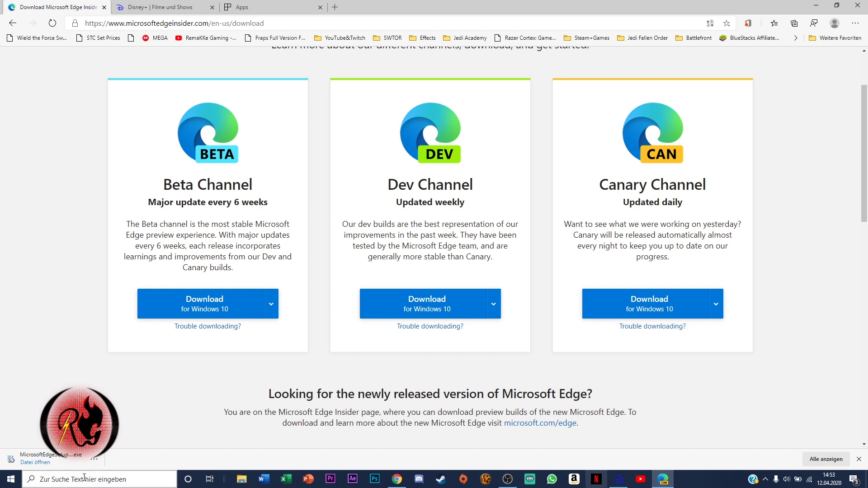
# Launch the downloaded Canary installer, then cancel the installation
pyautogui.click(37, 458)
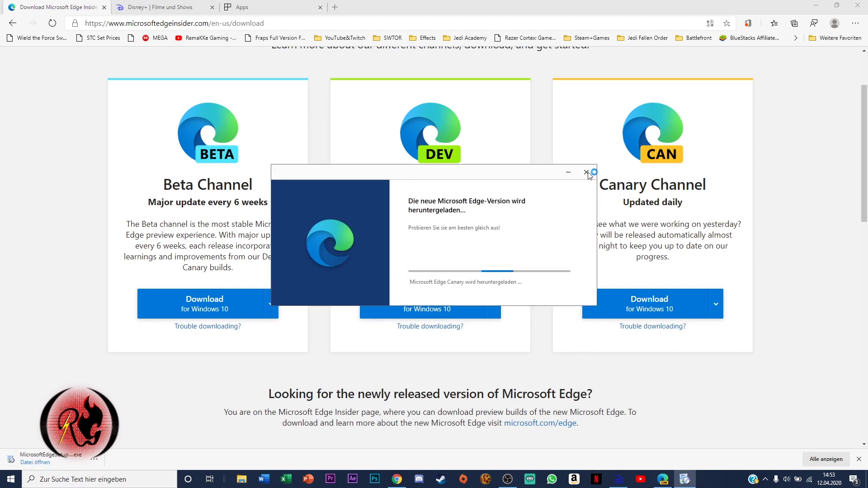
pyautogui.click(586, 172)
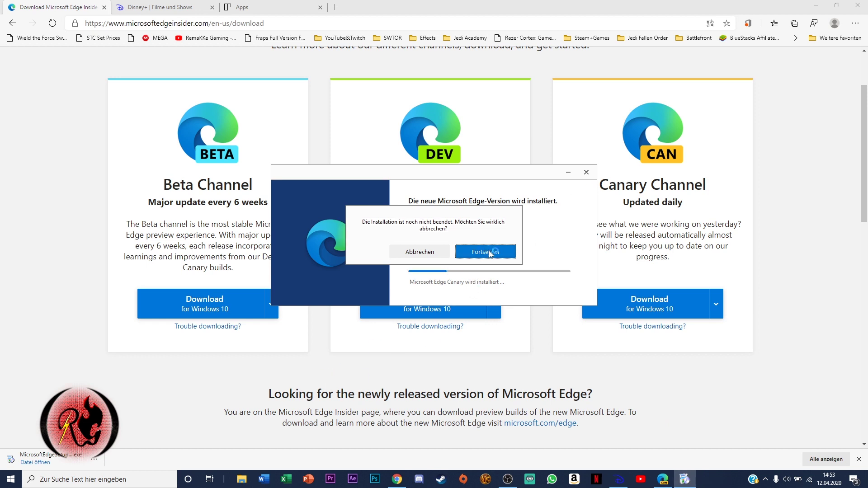
pyautogui.click(418, 252)
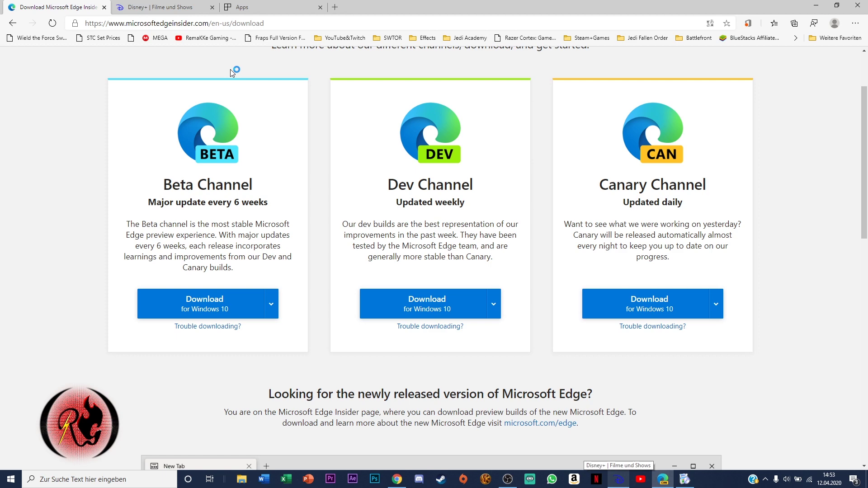
# Remove the existing Disney+ app from Edge's installed apps
pyautogui.click(253, 6)
pyautogui.click(538, 93)
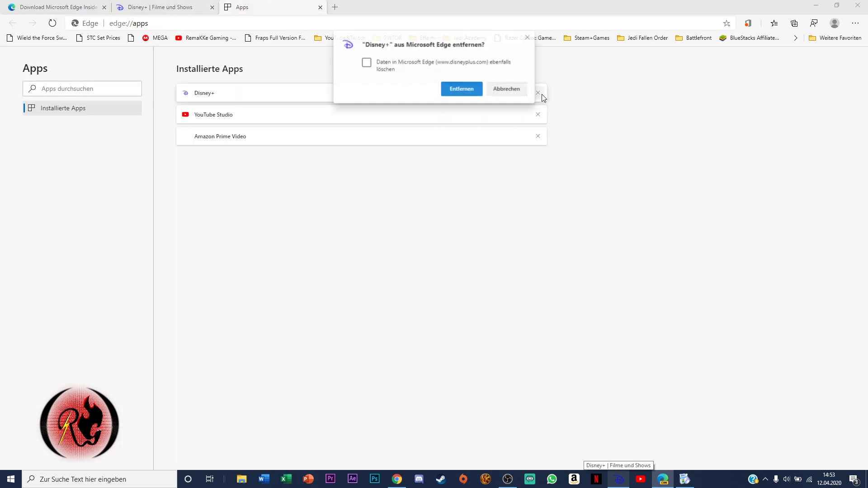
pyautogui.click(465, 92)
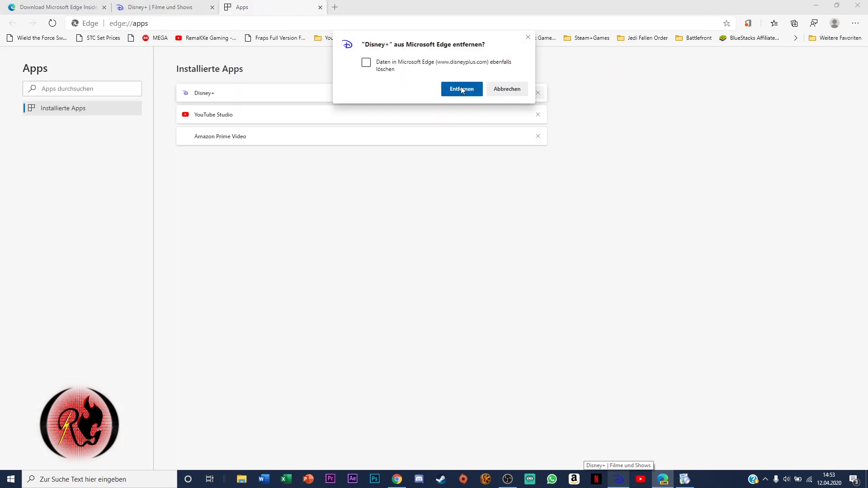
# Open Edge's app options on the Disney+ tab to install the site as an app
pyautogui.click(161, 8)
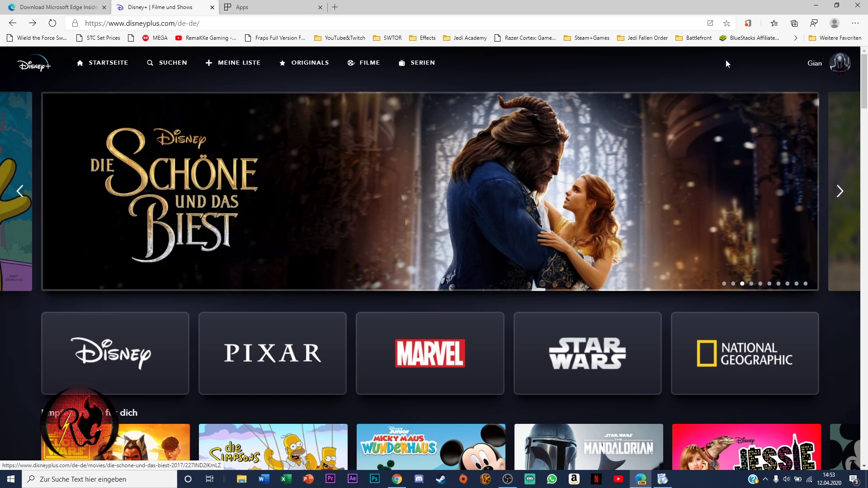
pyautogui.click(854, 23)
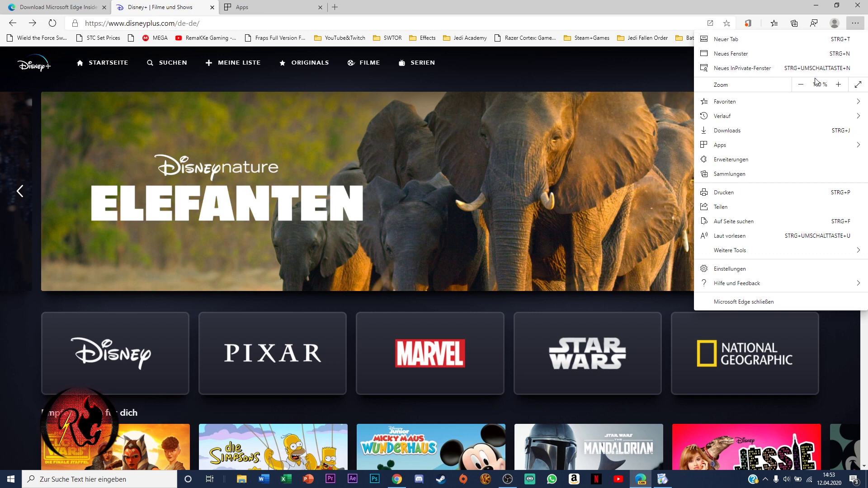
pyautogui.moveTo(745, 145)
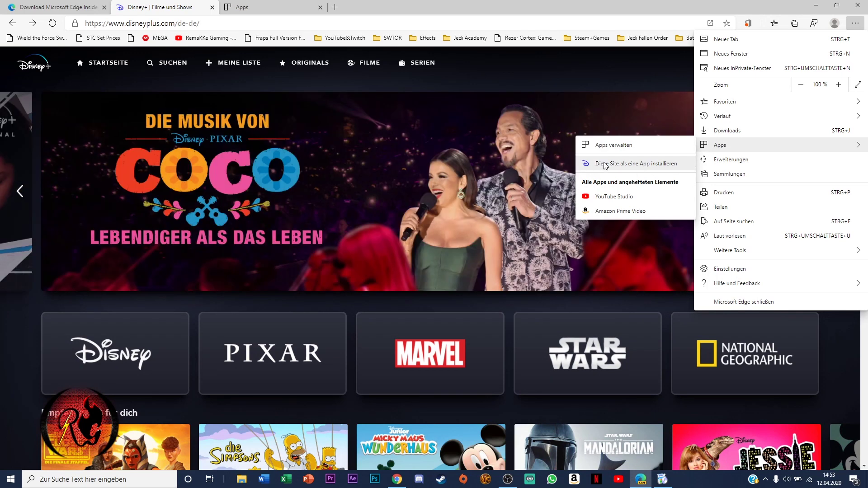
pyautogui.click(588, 147)
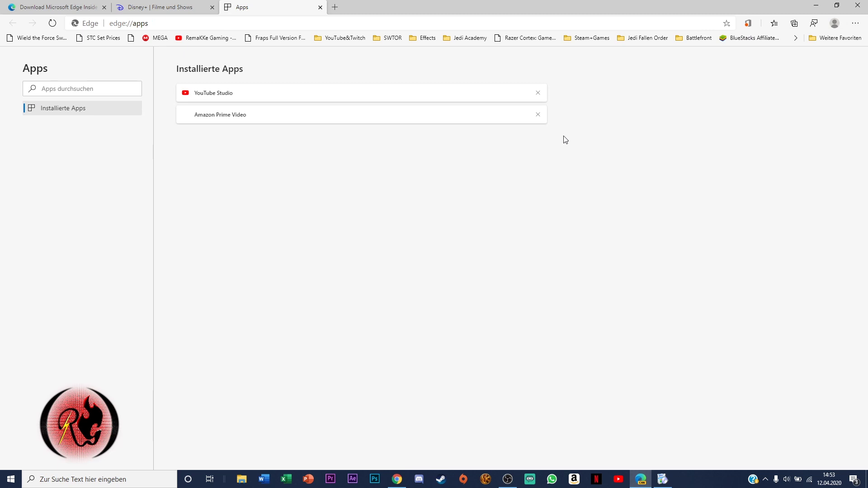
pyautogui.click(203, 6)
pyautogui.click(855, 23)
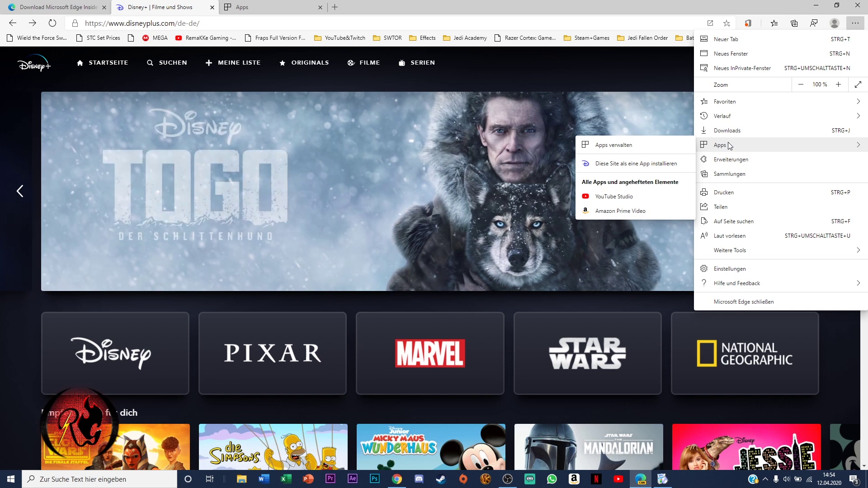
# Install the Disney+ site as an app, trimming 'Filme und Shows' from its name
pyautogui.click(649, 169)
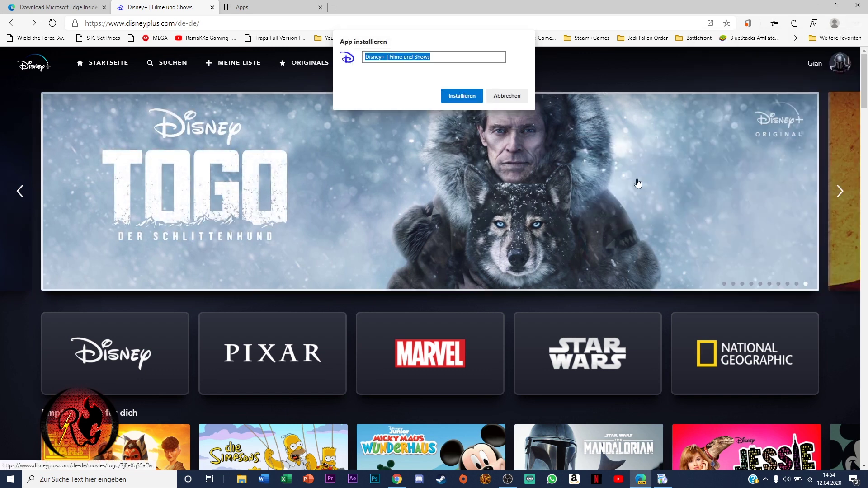
pyautogui.moveTo(387, 57); pyautogui.dragTo(479, 54)
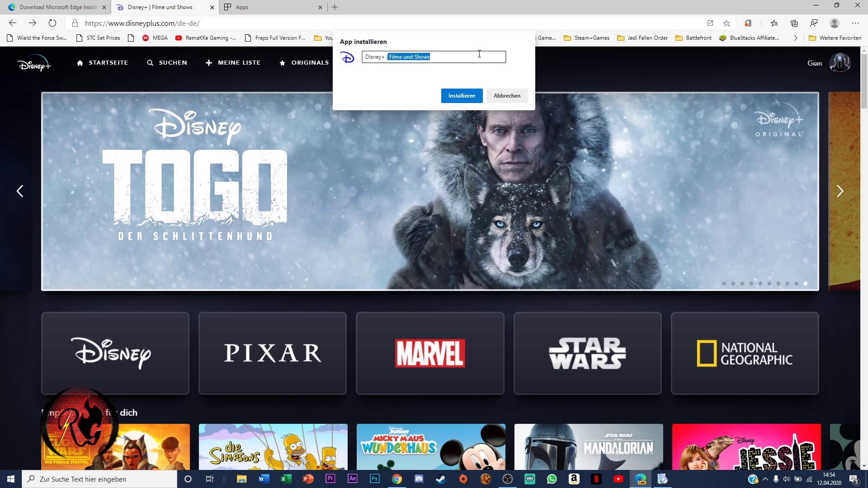
pyautogui.press('BackSpace')
pyautogui.click(478, 98)
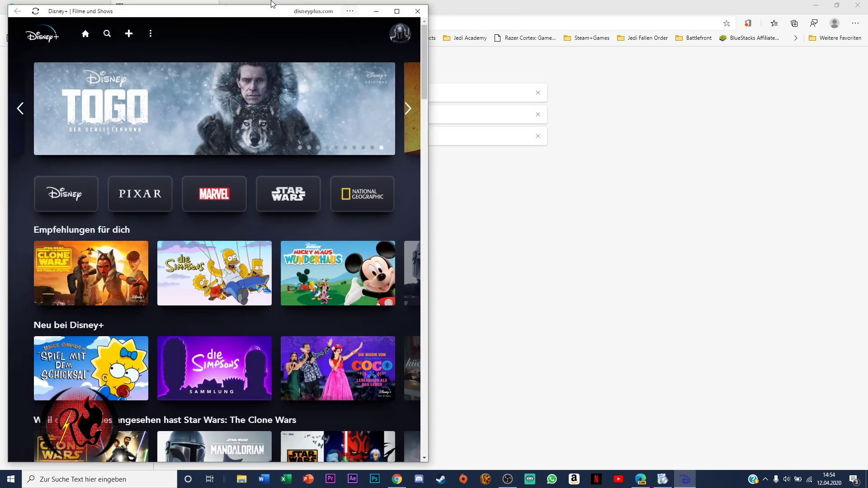
# Maximize the new Disney+ app window, then minimize it
pyautogui.moveTo(249, 18); pyautogui.dragTo(283, 2)
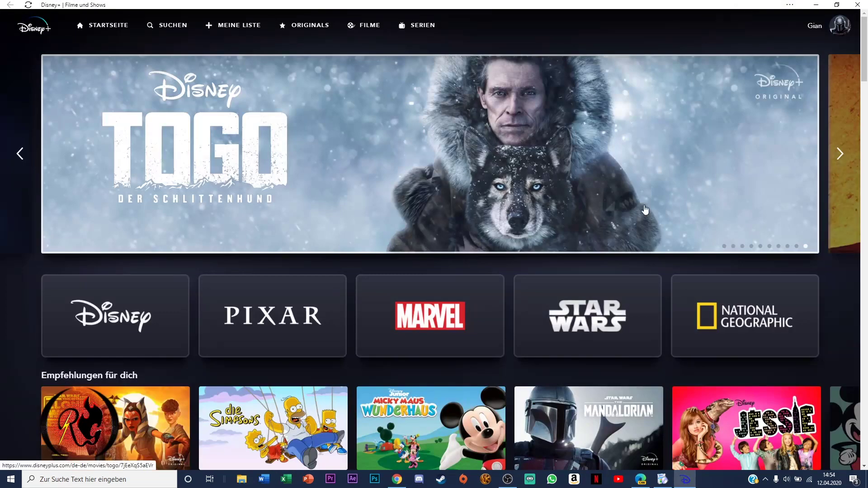
pyautogui.click(839, 153)
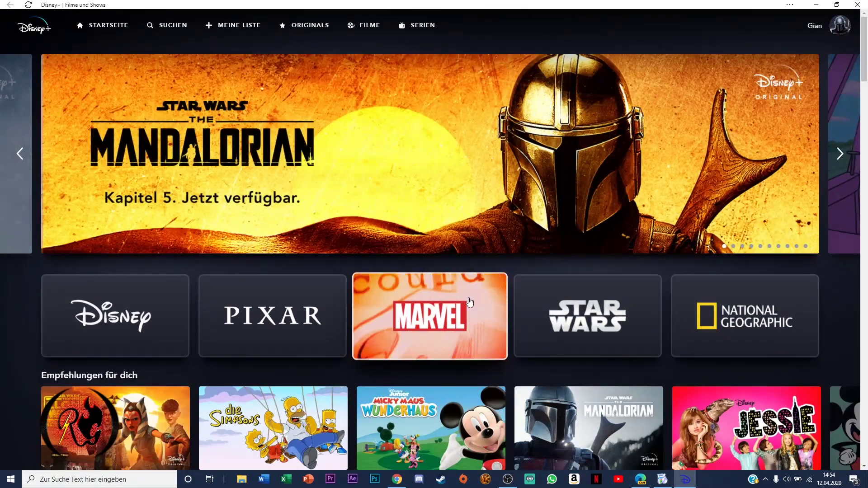
pyautogui.click(816, 4)
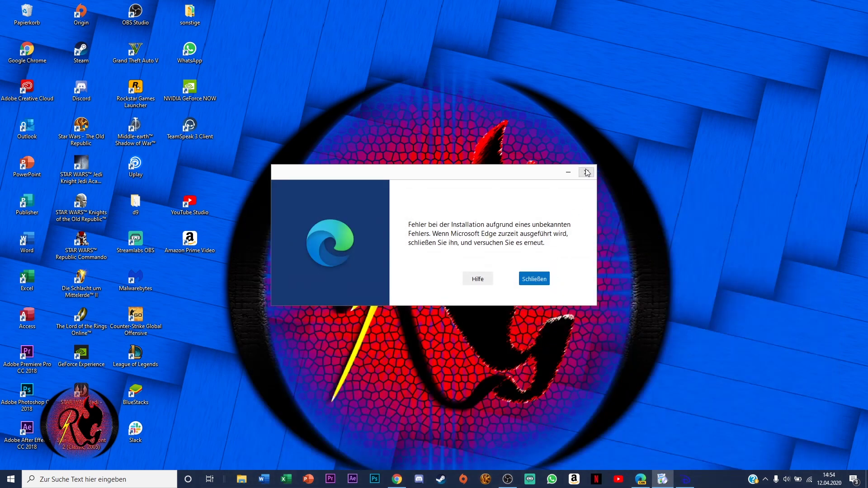
# Pin 'Disney+ _ Filme und Shows' to the taskbar from a Start search for 'disne'
pyautogui.click(586, 171)
pyautogui.click(10, 480)
pyautogui.write('disne')
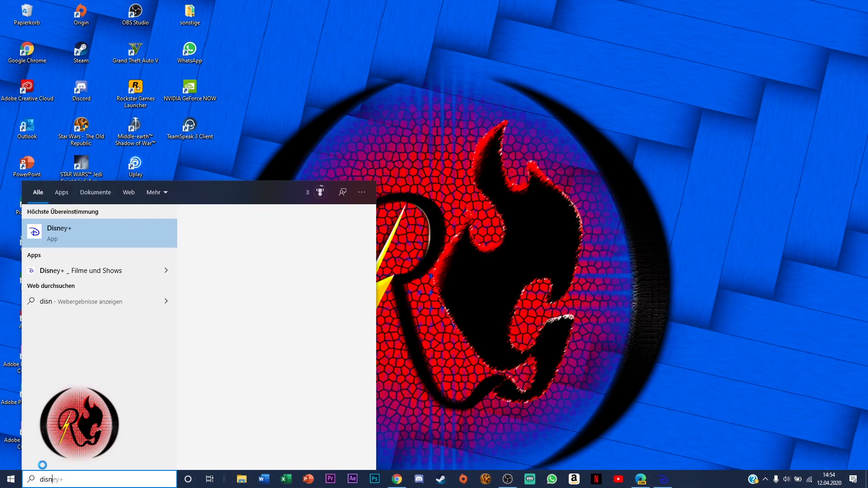
pyautogui.rightClick(123, 228)
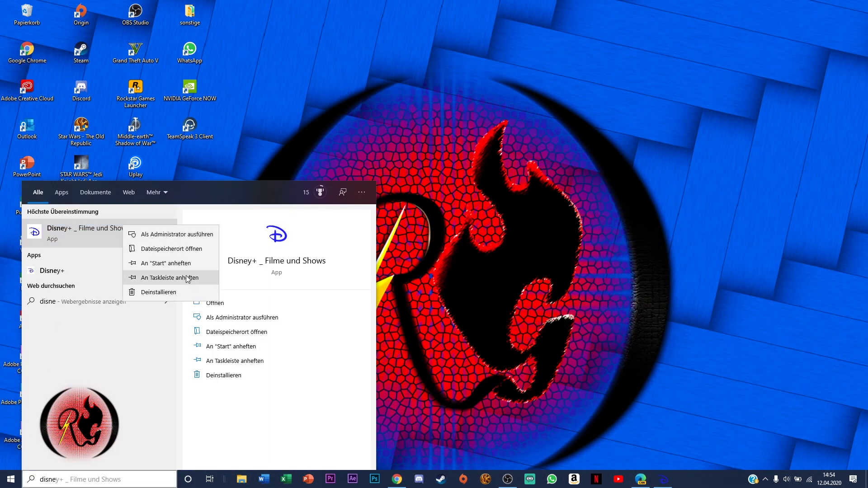
pyautogui.click(179, 282)
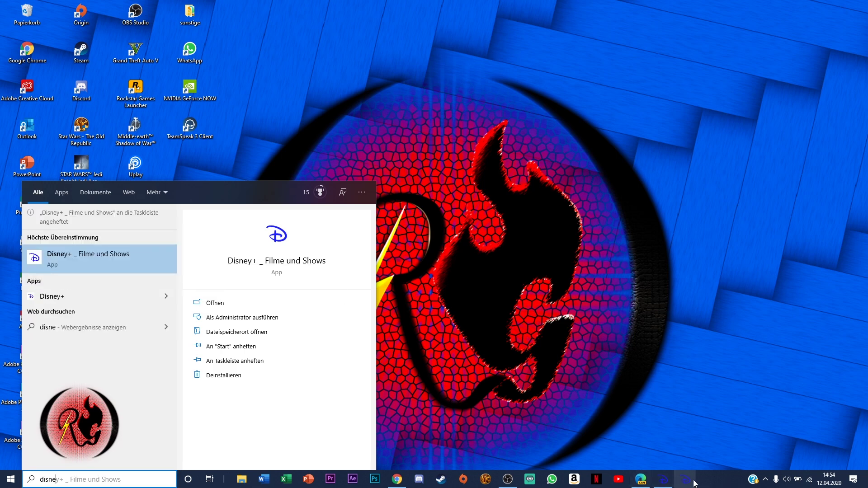
# Pin the running Disney+ window to the taskbar via its jump list
pyautogui.rightClick(661, 483)
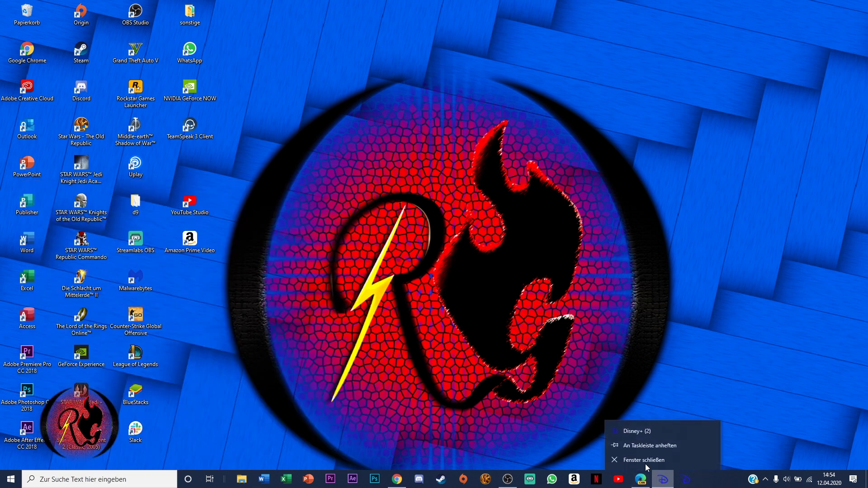
pyautogui.click(667, 461)
pyautogui.click(11, 479)
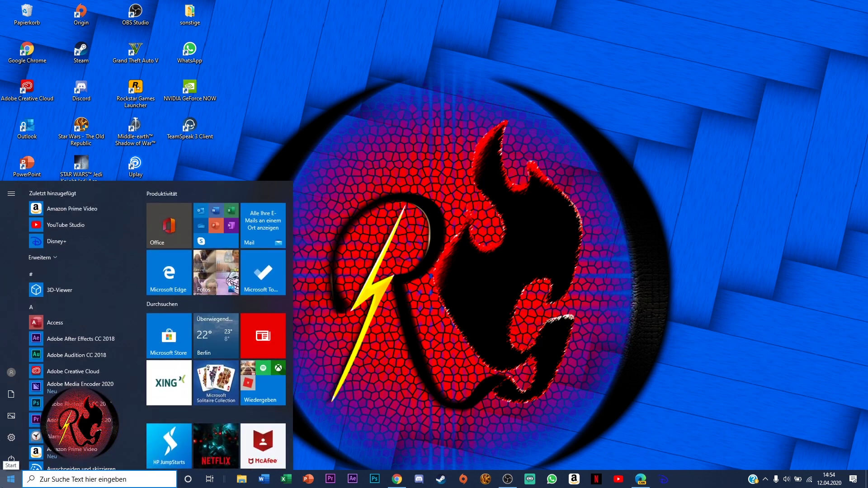
pyautogui.write('programme')
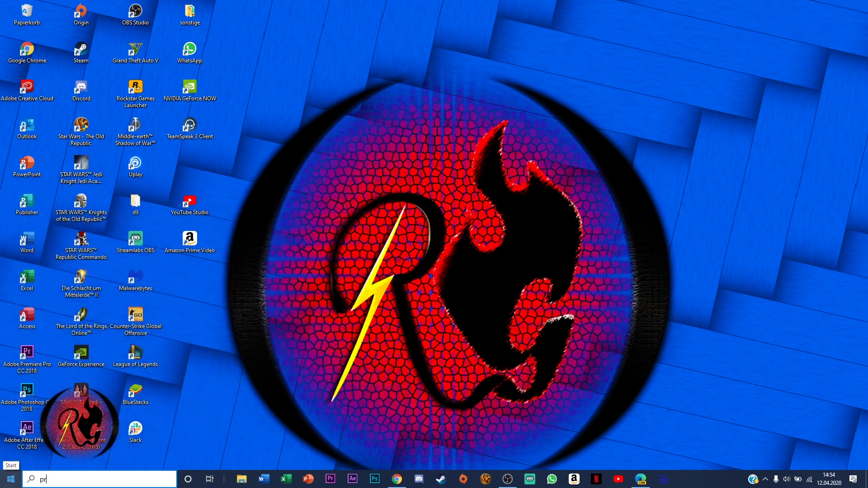
# Open the 'Programme hinzufügen oder entfernen' settings from a Windows search
pyautogui.press('Escape')
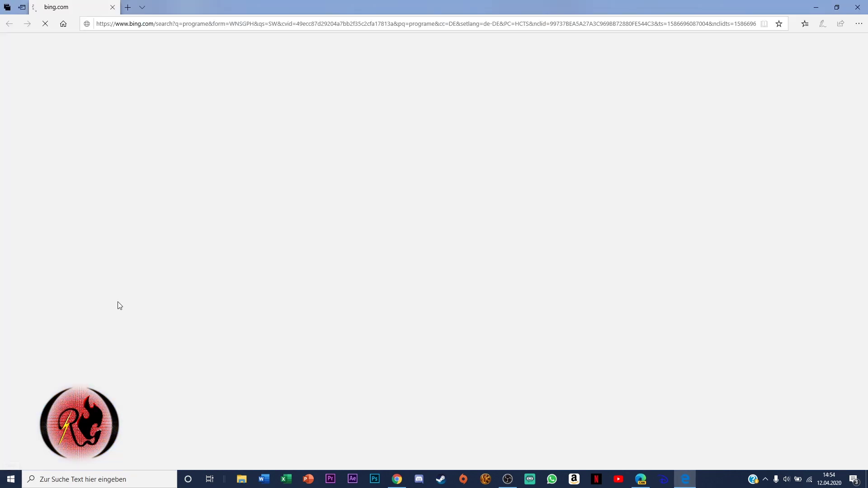
pyautogui.press('super')
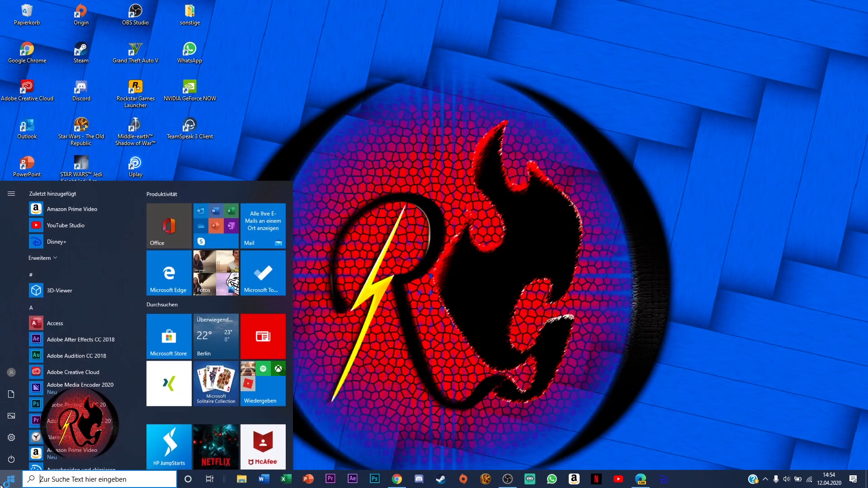
pyautogui.write('program')
pyautogui.press('Return')
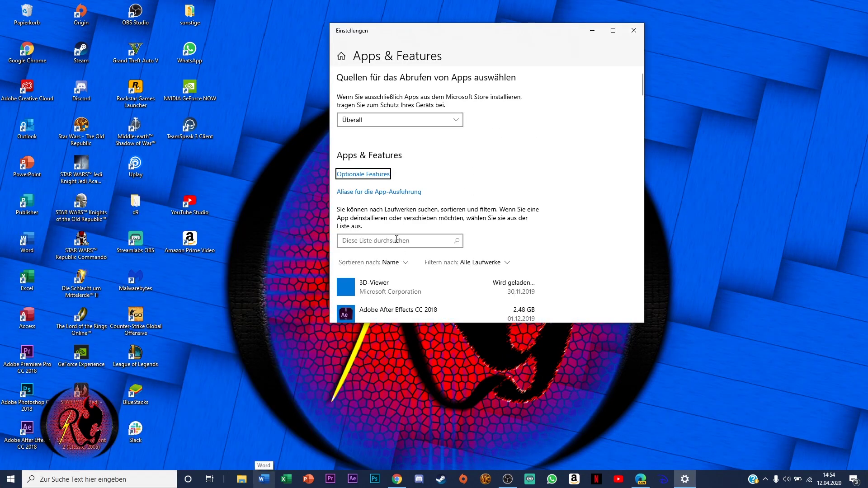
# Filter Apps & Features for 'disne', expand the Disney+ entry, and close Settings
pyautogui.click(396, 240)
pyautogui.write('disne')
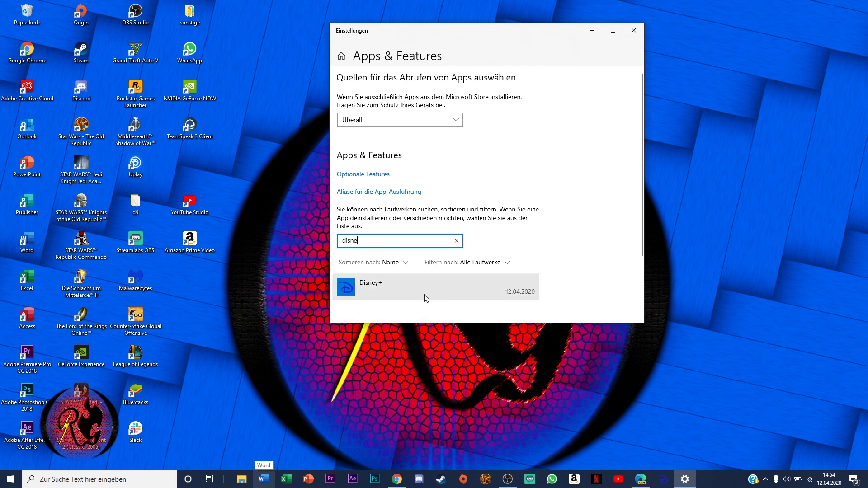
pyautogui.click(427, 292)
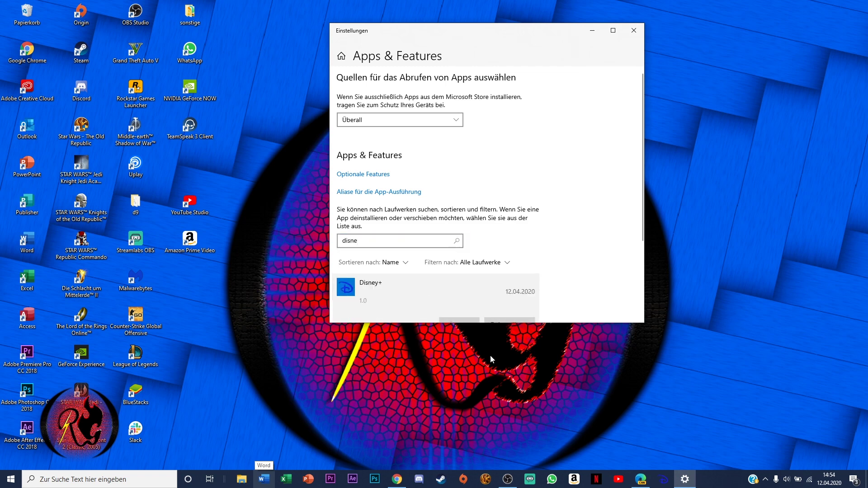
pyautogui.click(633, 30)
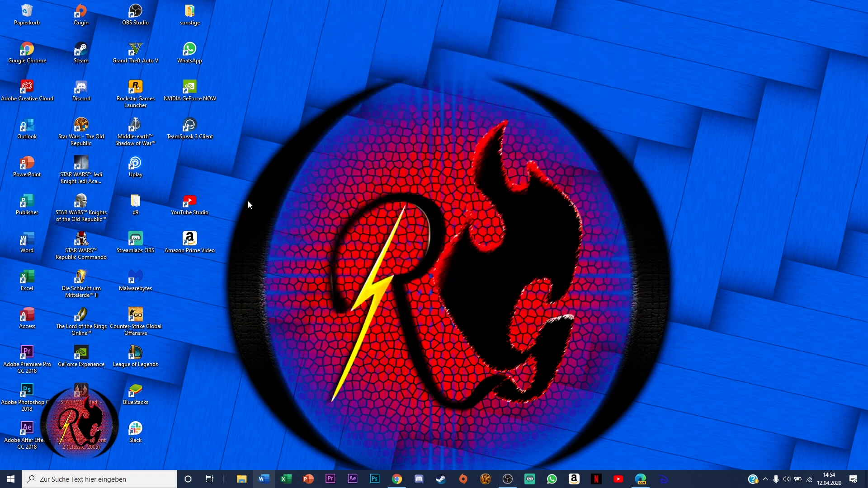
pyautogui.click(10, 479)
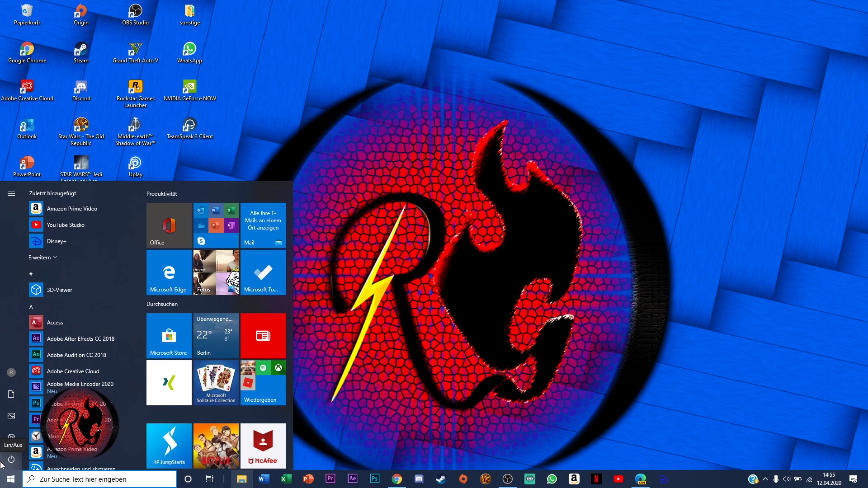
pyautogui.write('disne')
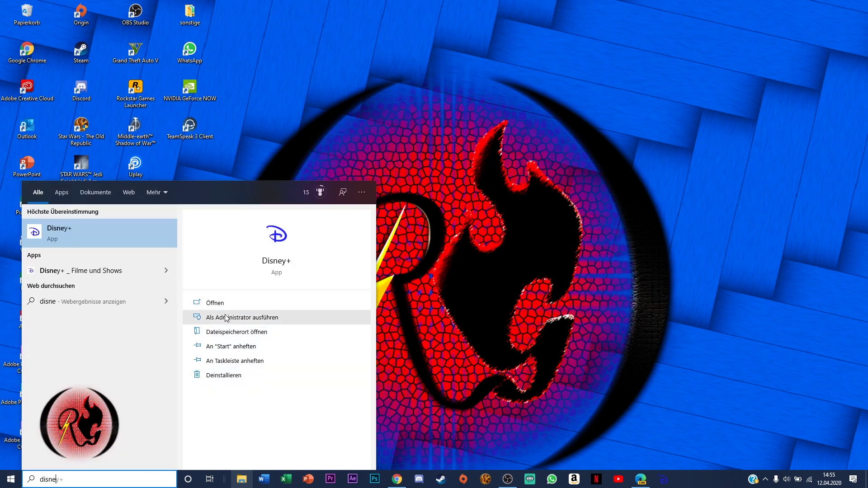
# Open Disney+'s file location and send its shortcut to the desktop
pyautogui.click(222, 332)
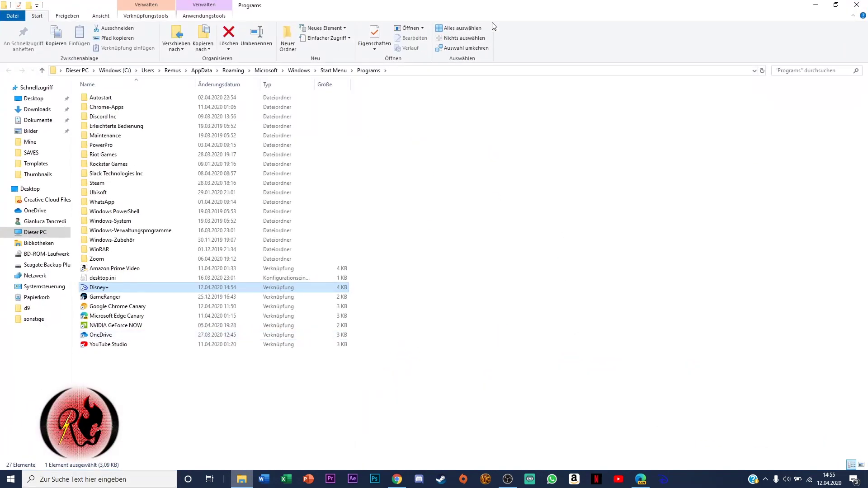
pyautogui.rightClick(119, 287)
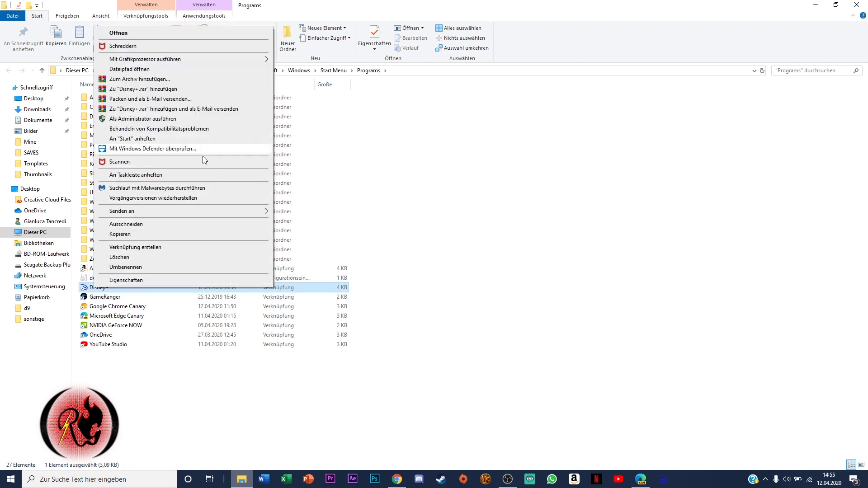
pyautogui.moveTo(122, 211)
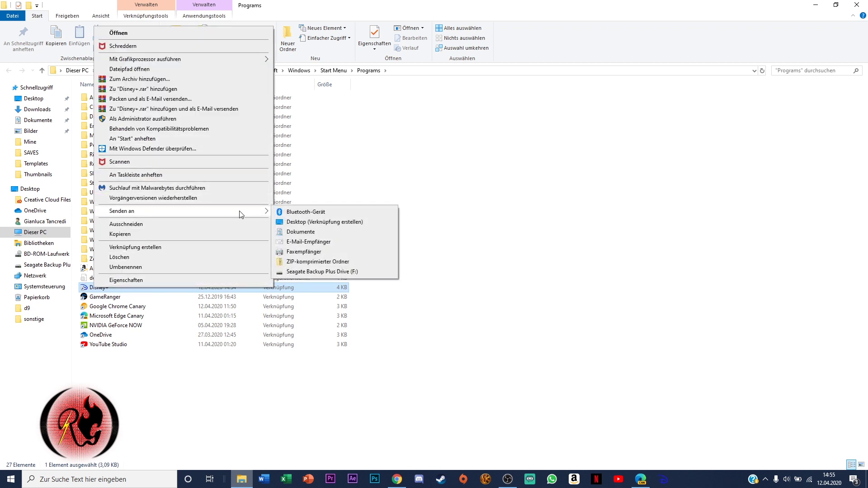
pyautogui.click(331, 224)
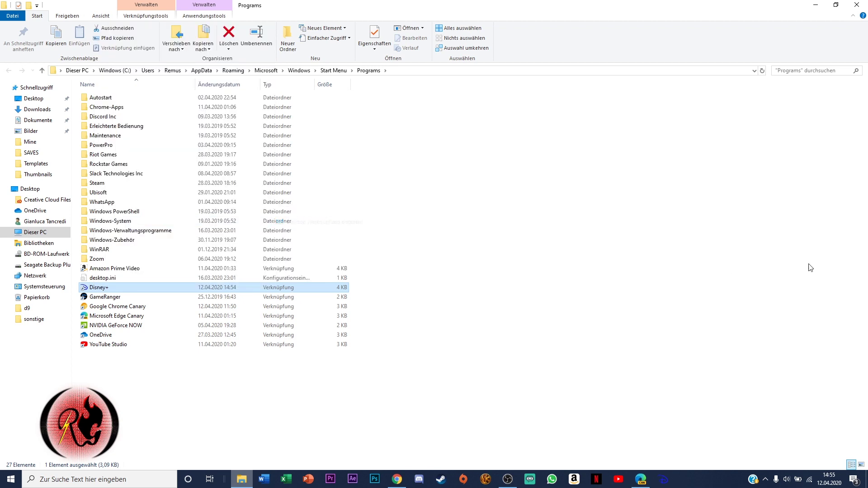
# Place the Disney+ desktop shortcut beside Uplay and browse its alternative icons in Properties
pyautogui.click(815, 5)
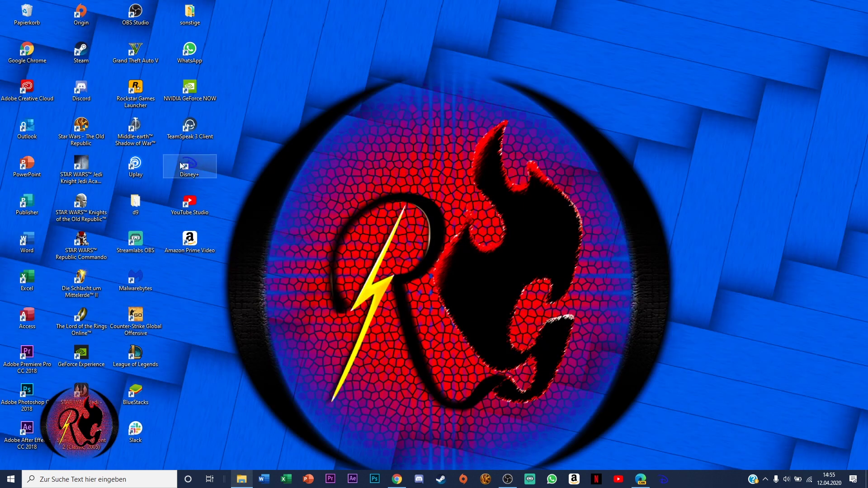
pyautogui.moveTo(183, 166); pyautogui.dragTo(196, 169)
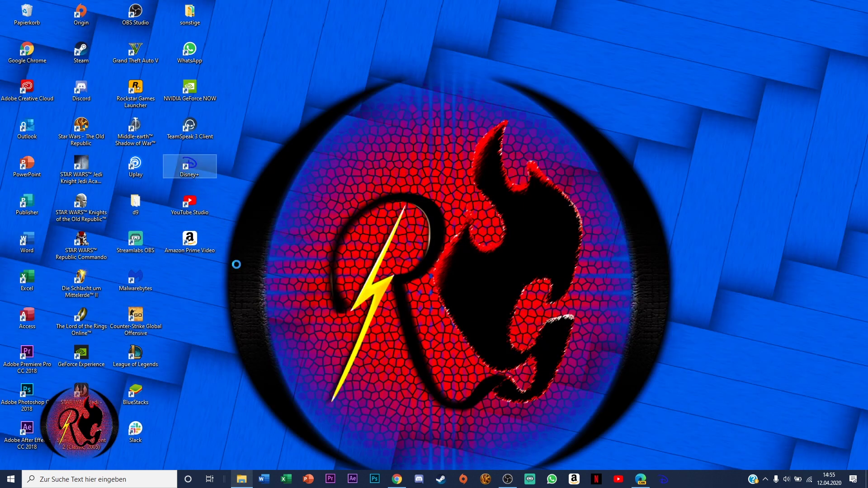
pyautogui.rightClick(186, 156)
pyautogui.click(255, 421)
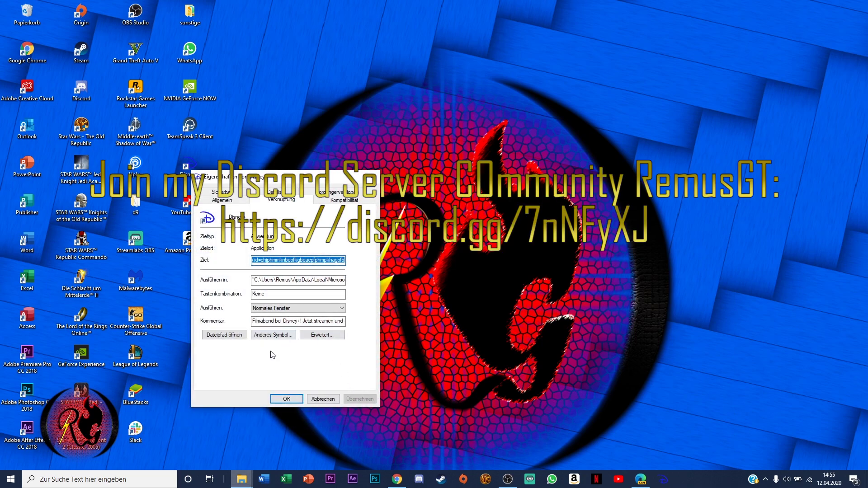
pyautogui.click(272, 335)
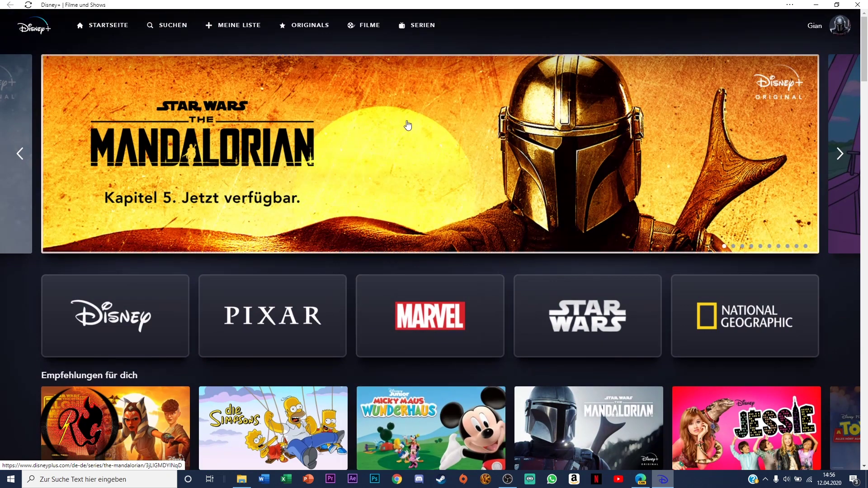
# Open The Mandalorian from its banner on the Disney+ home page
pyautogui.click(407, 126)
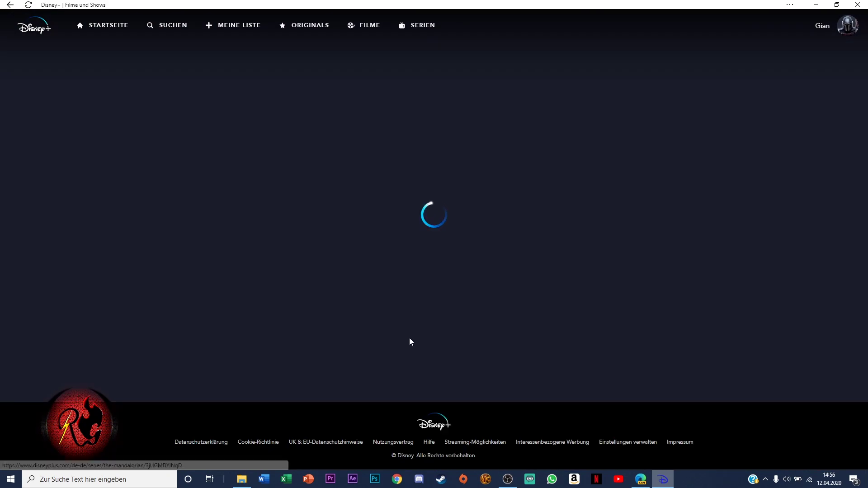